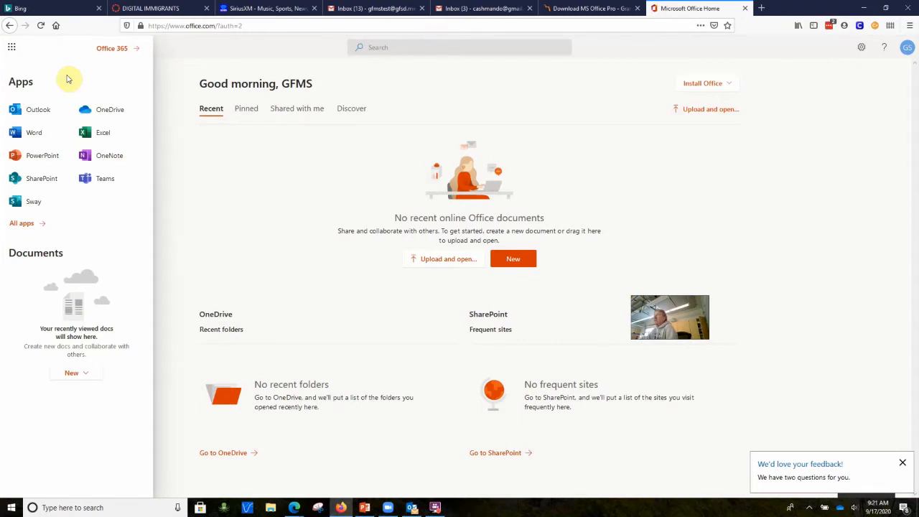
- Switch to OneDrive, dismiss the upload banner and create a folder named Period 1 DI
left_click(110, 111)
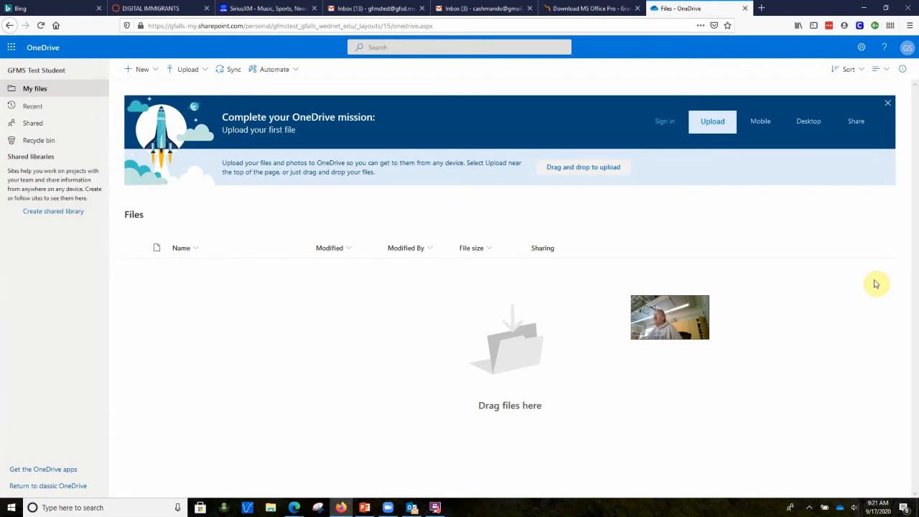
left_click(887, 103)
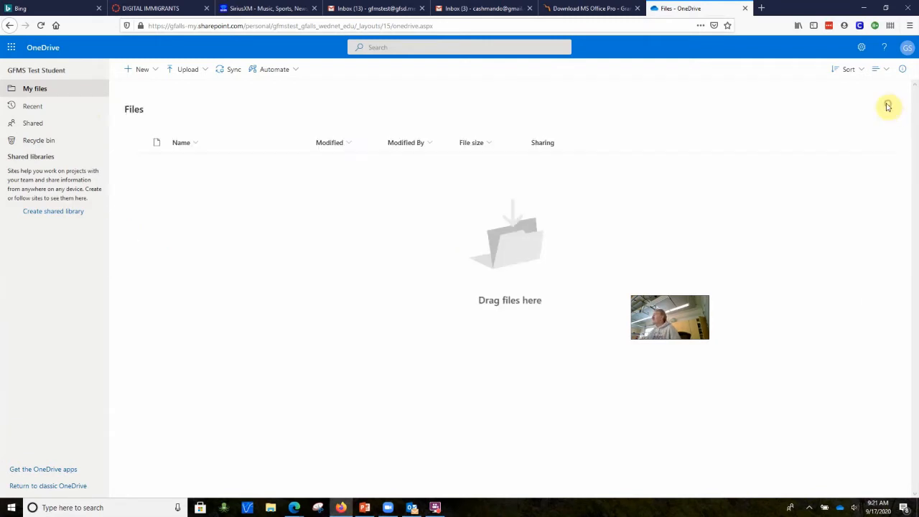
left_click(151, 72)
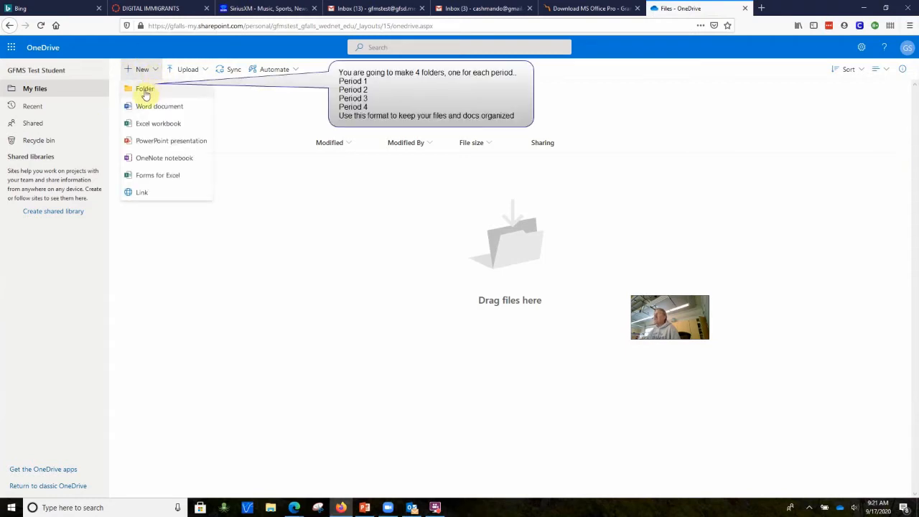
left_click(144, 90)
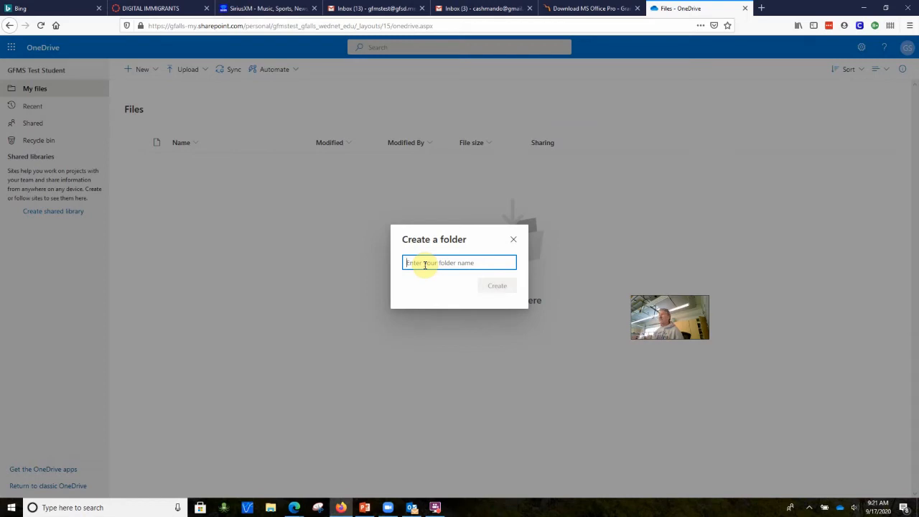
type("Period 1 DI")
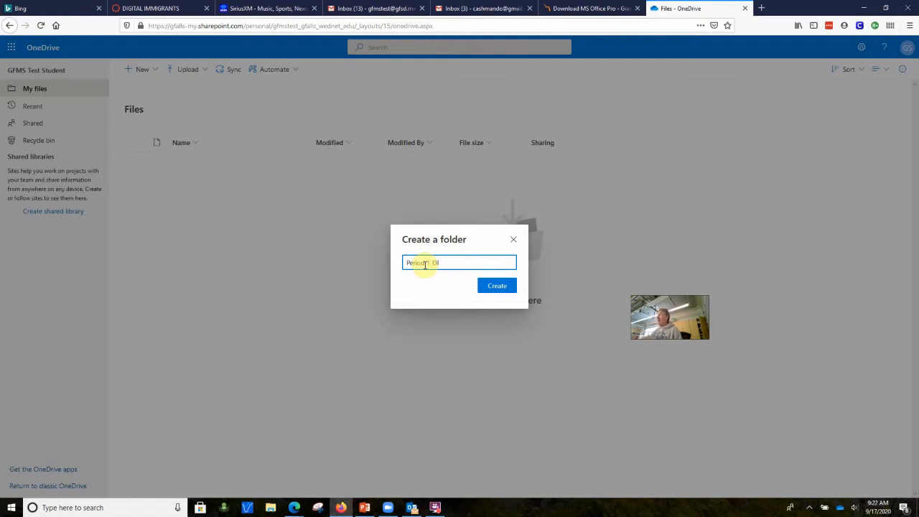
left_click(497, 287)
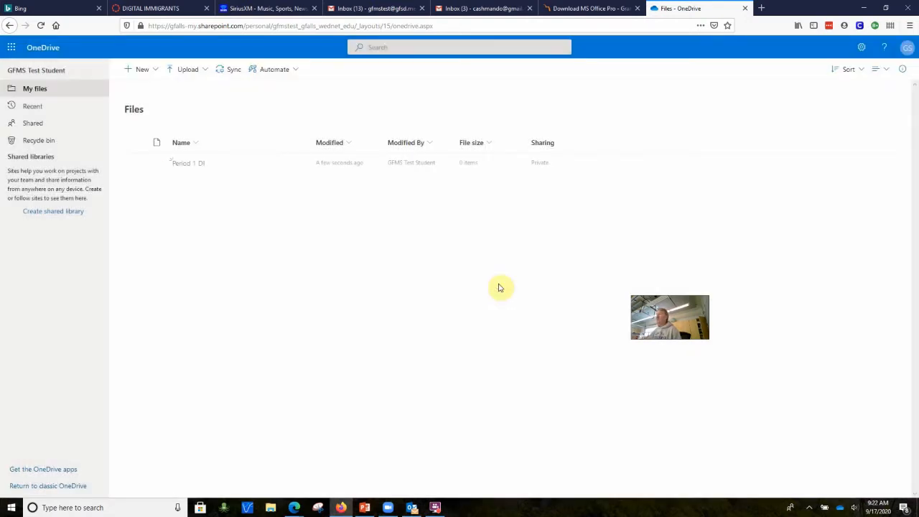
- Create a second folder named Period 2 Tech in My files
left_click(154, 72)
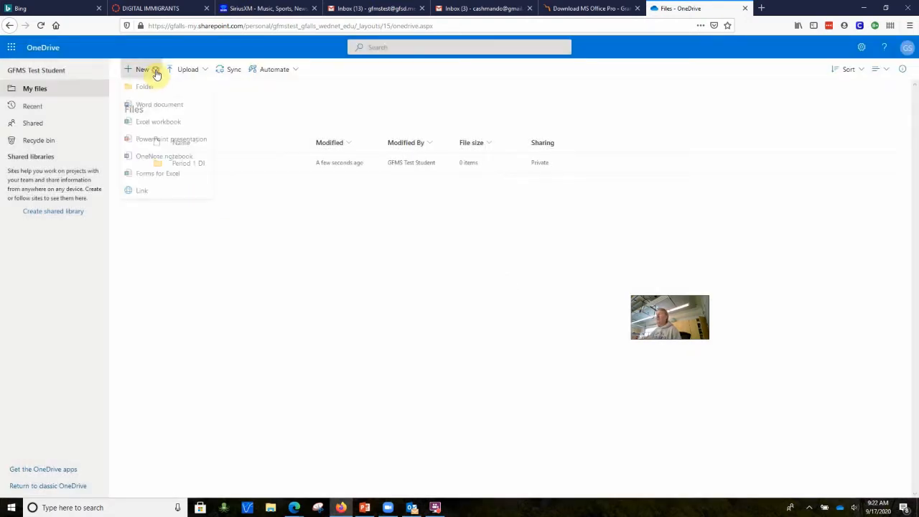
left_click(146, 91)
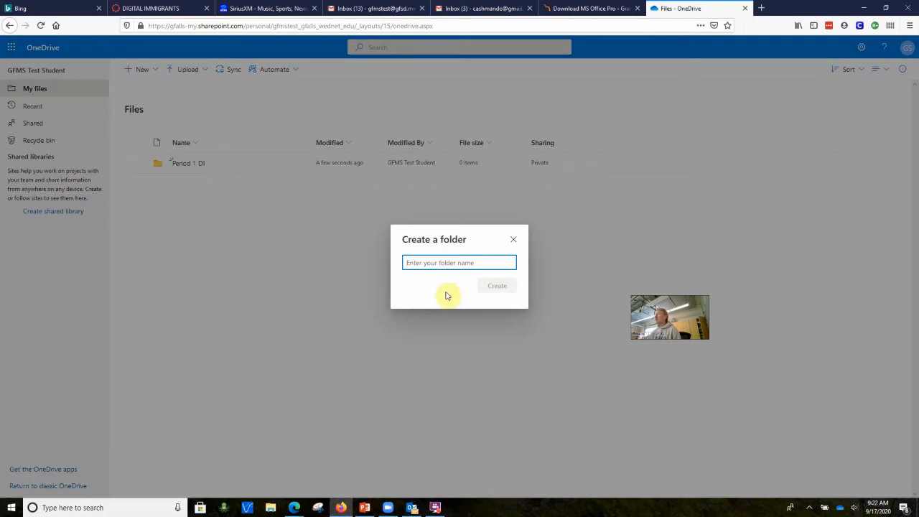
type("Period 2 Tech")
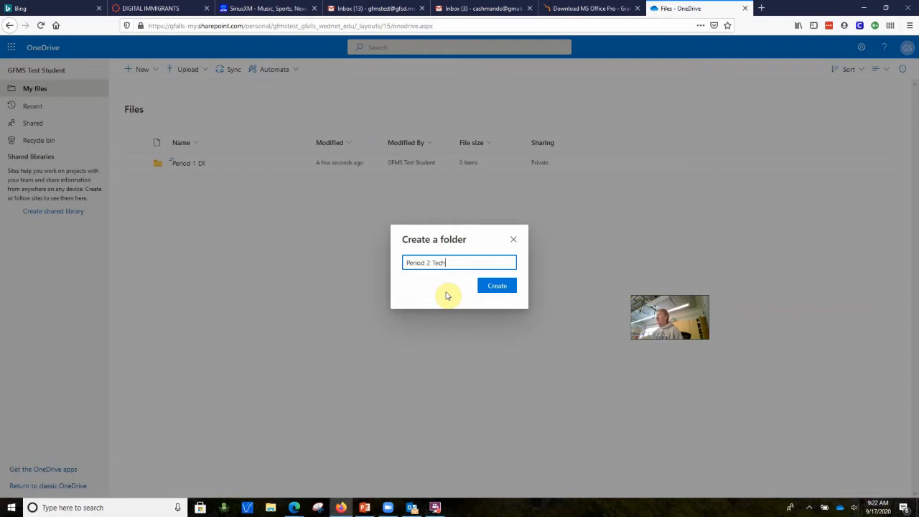
left_click(491, 286)
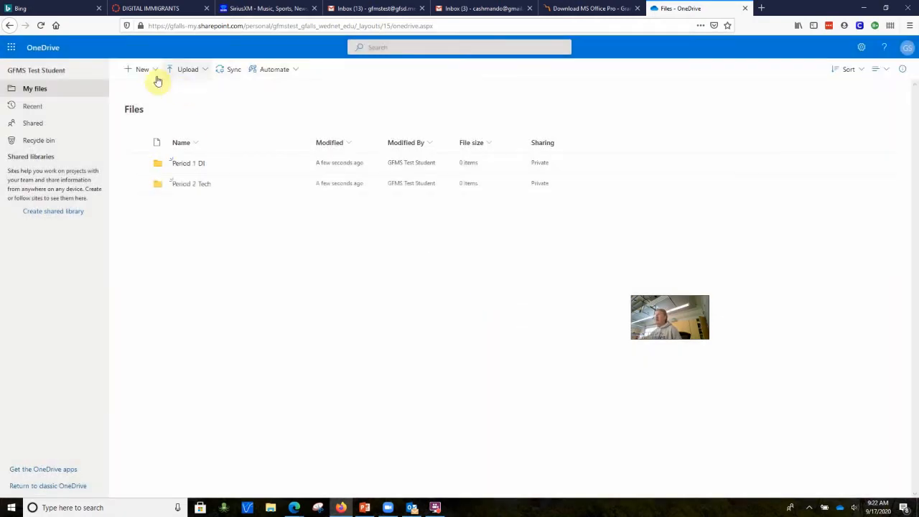
- Create a third folder named Period 3 TM2 in My files
left_click(148, 71)
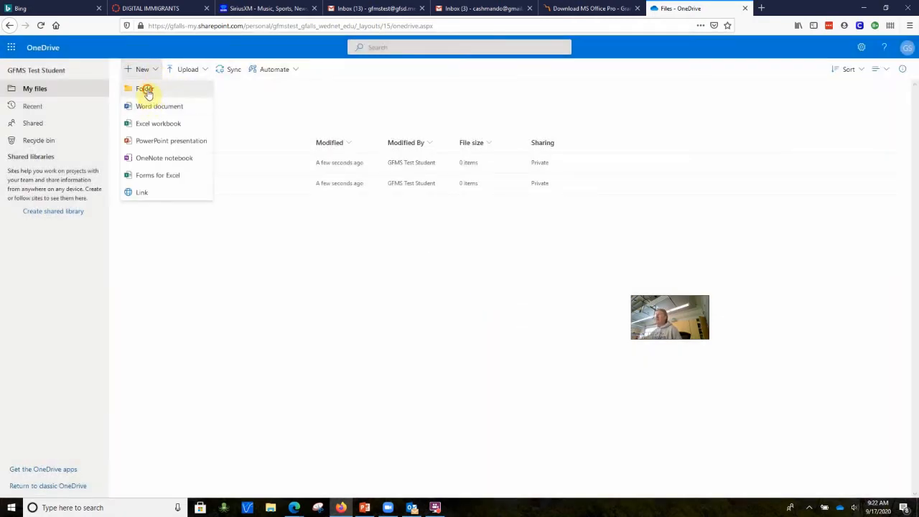
left_click(146, 91)
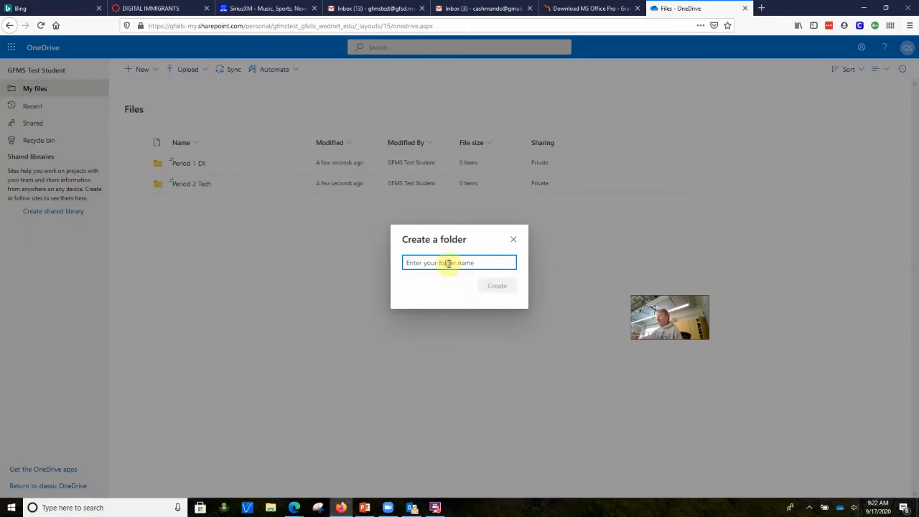
type("Period 3 TMC")
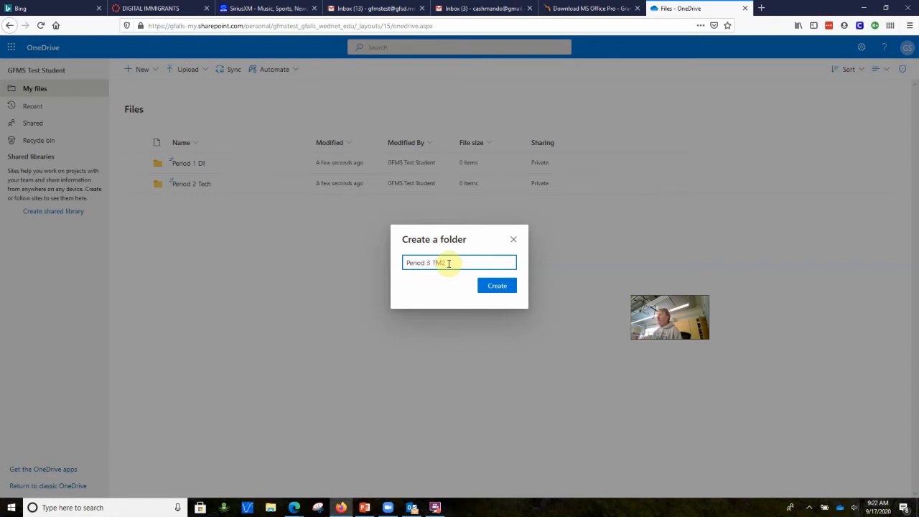
key("Return")
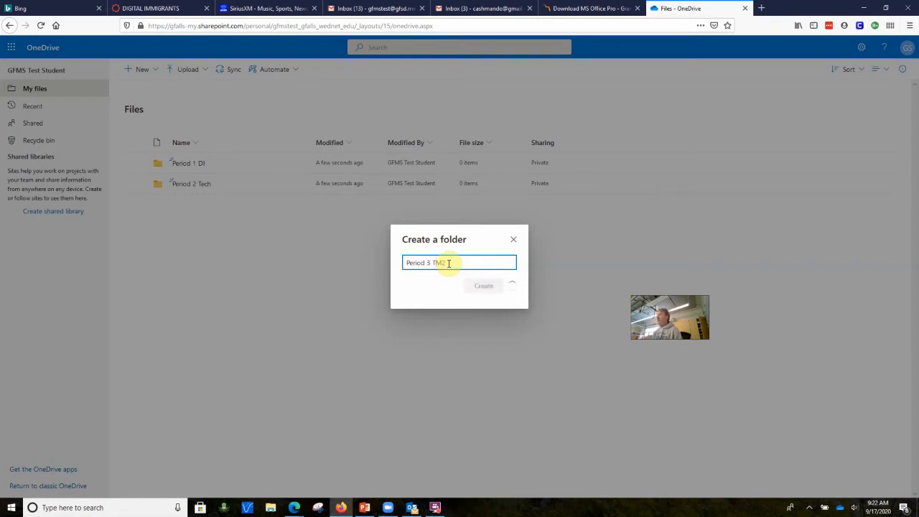
- Create a fourth folder named Period 4 Prep in My files
left_click(145, 72)
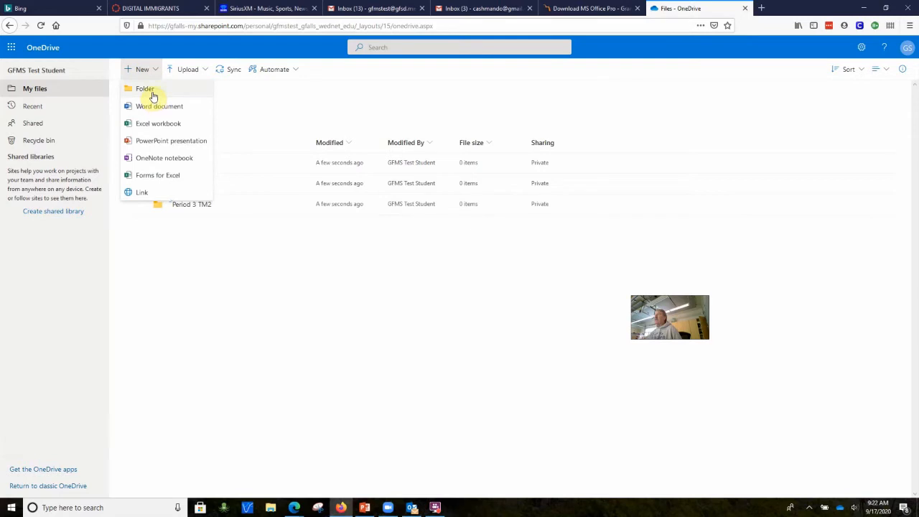
left_click(147, 91)
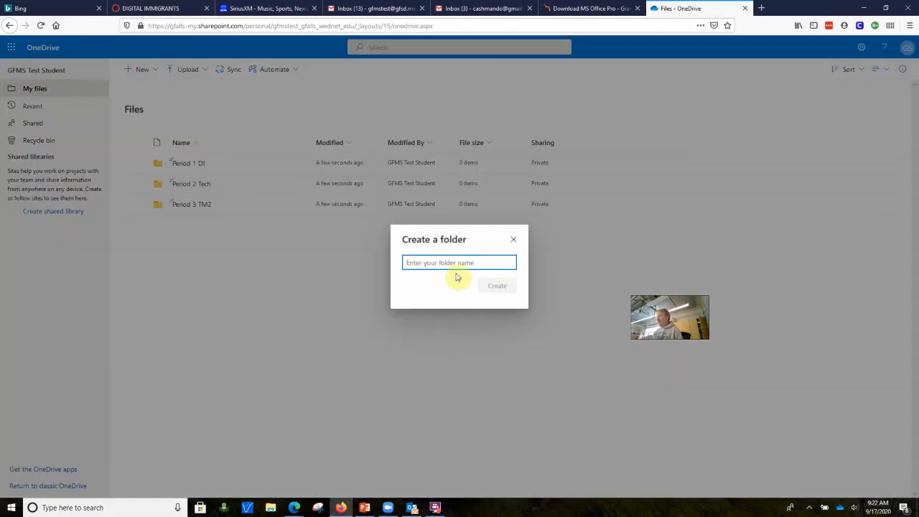
type("Period 4 Pr")
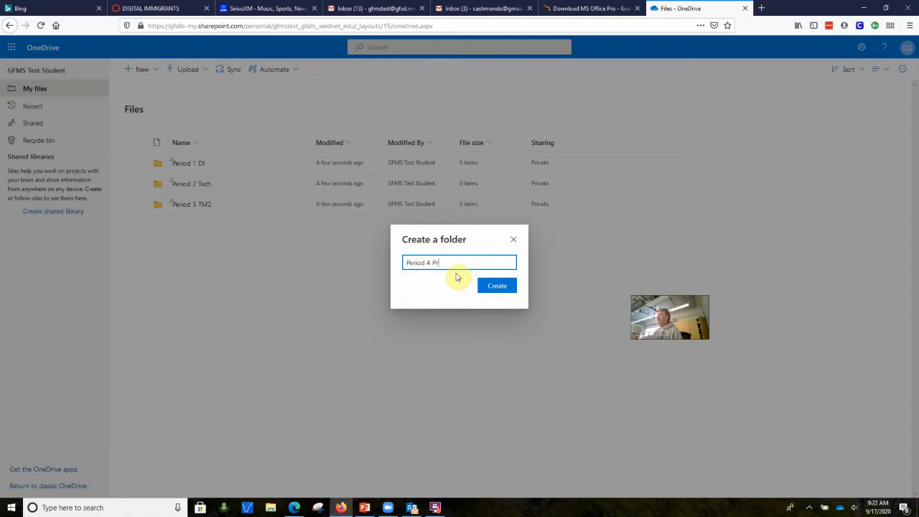
type("ep")
key("Return")
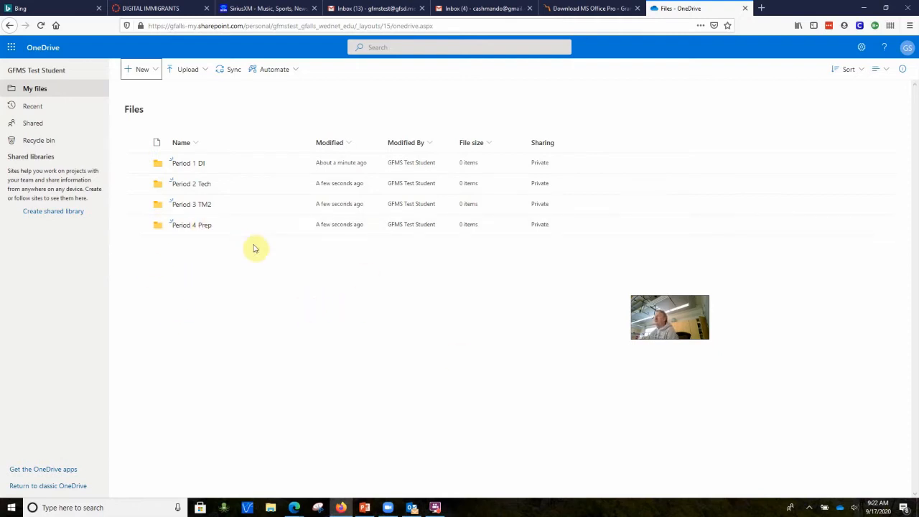
- Switch to Word online and start a new blank document
left_click(11, 46)
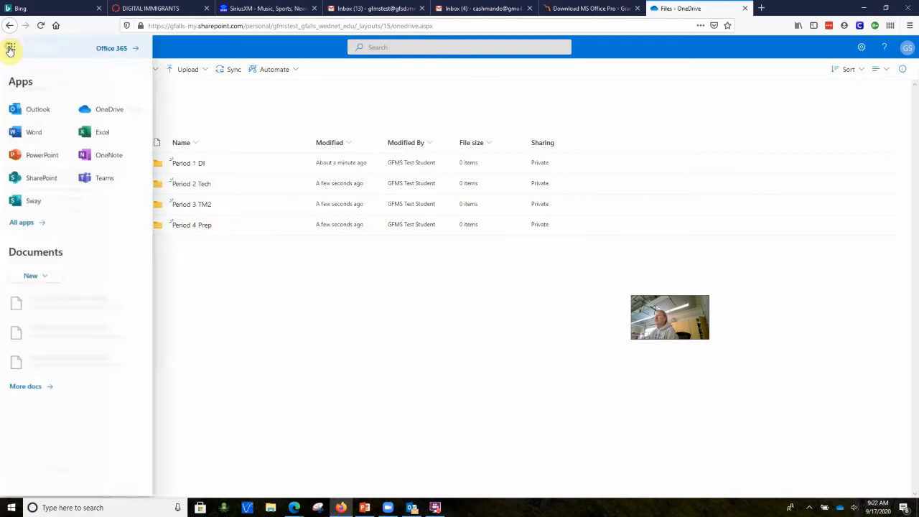
left_click(34, 134)
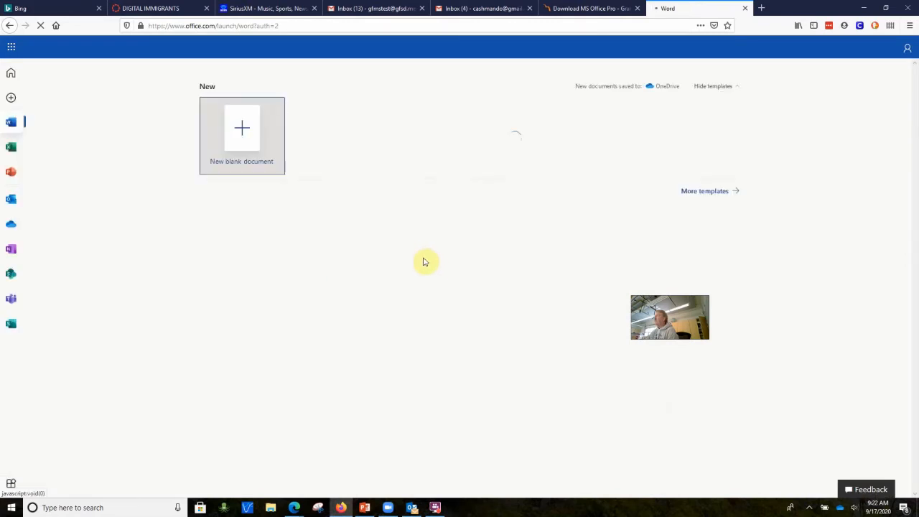
left_click(246, 131)
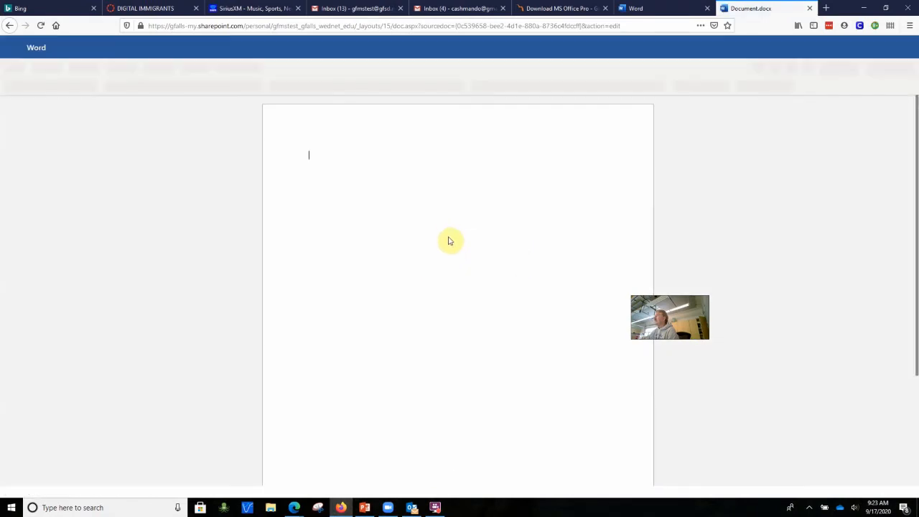
- Write the lines Period 1, the student's name and Assignment 1, followed after a blank line by "OneDrive is cool."
type("Period 1")
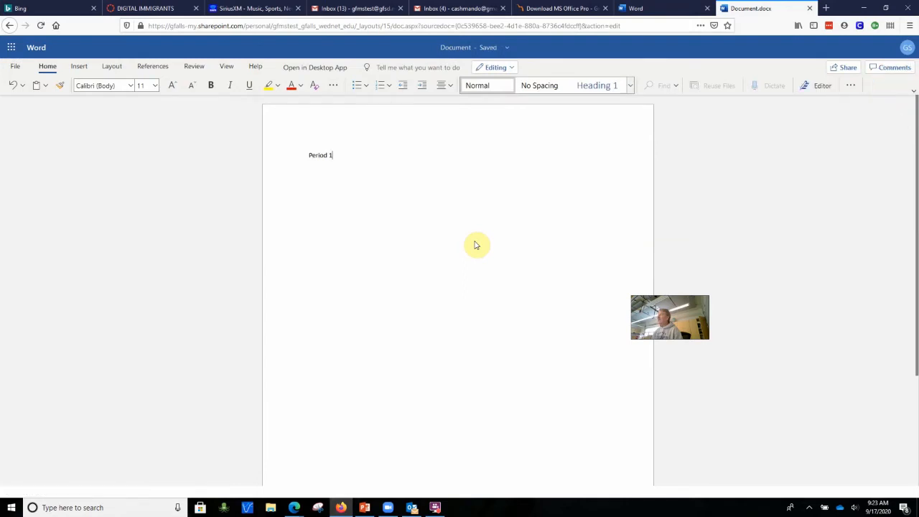
key("Return")
type("Joe")
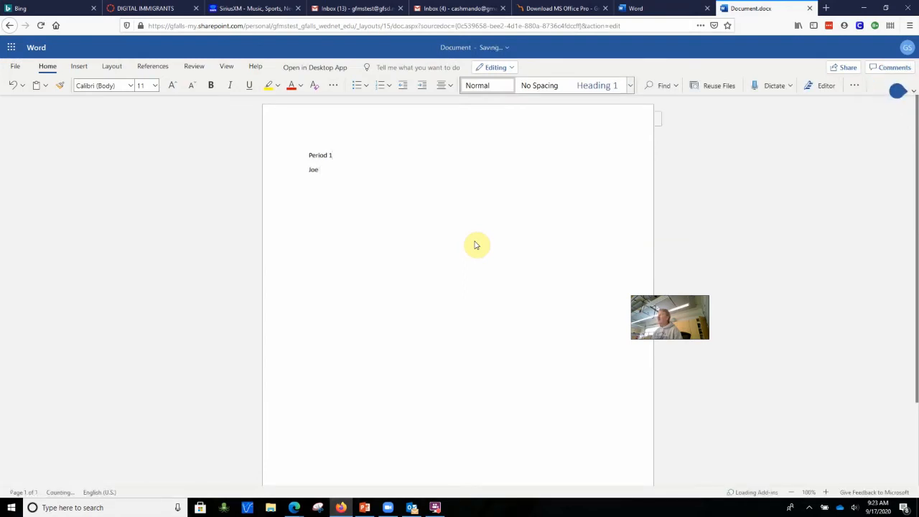
type(" Student")
key("Return")
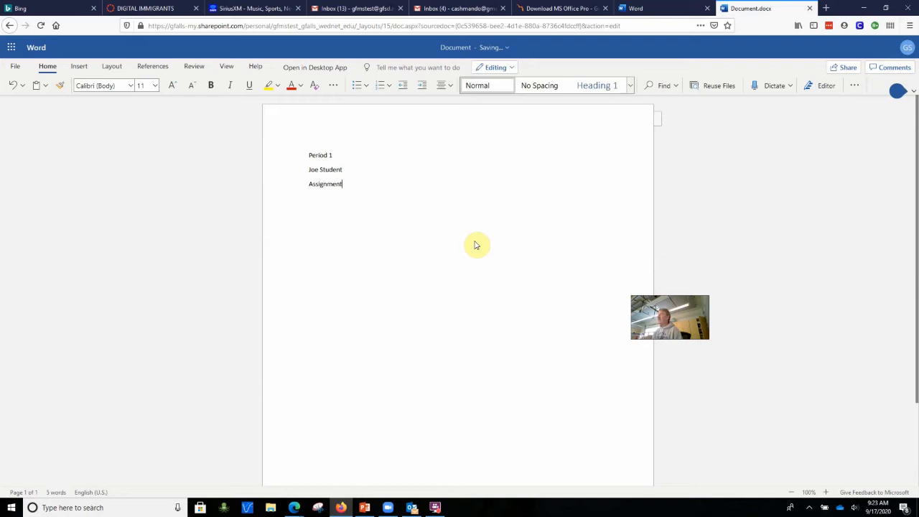
type("1")
key("Return")
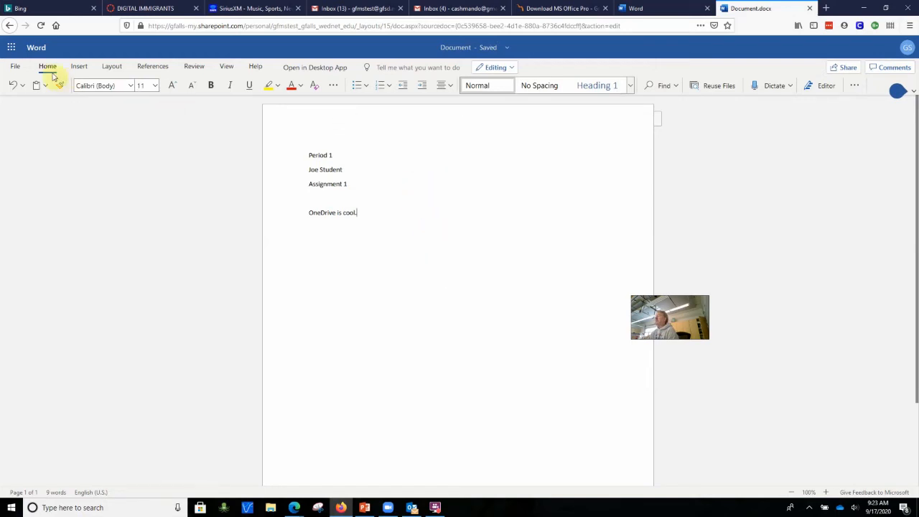
- Rename the document as Period 1 Test 1
left_click(15, 69)
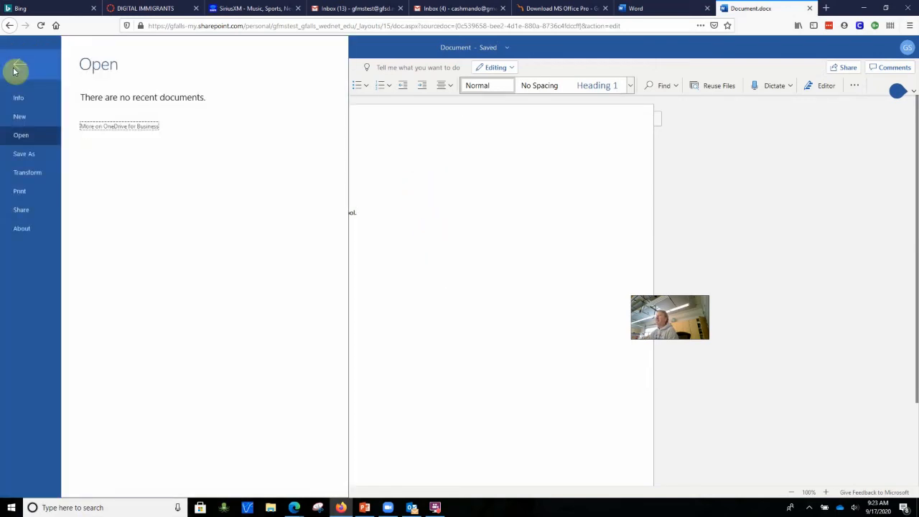
left_click(21, 155)
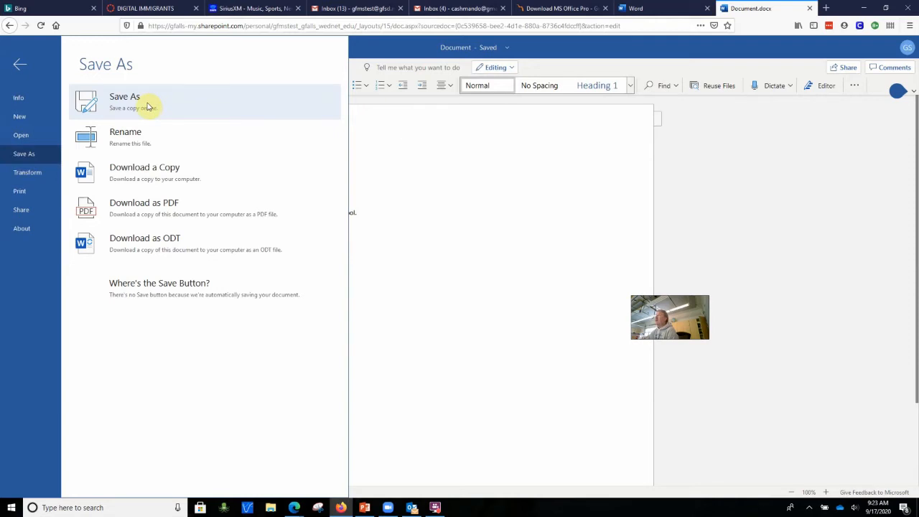
left_click(130, 146)
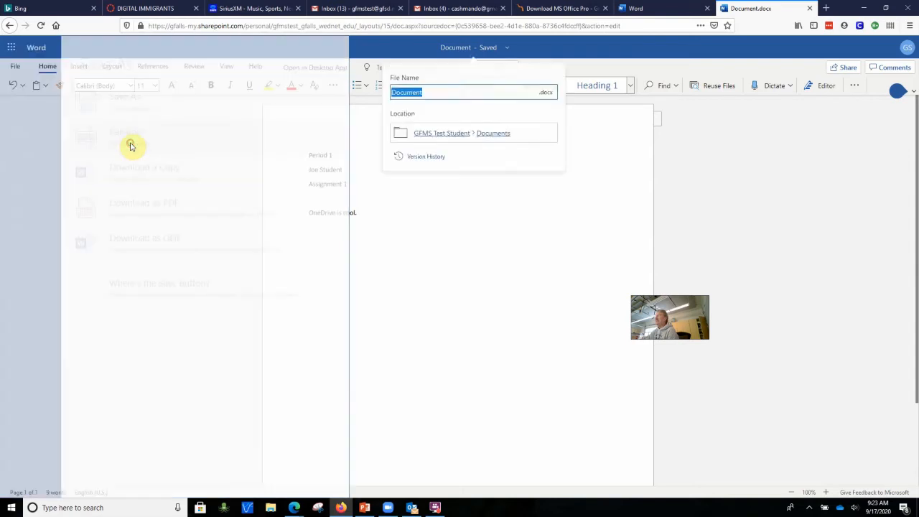
left_click(444, 96)
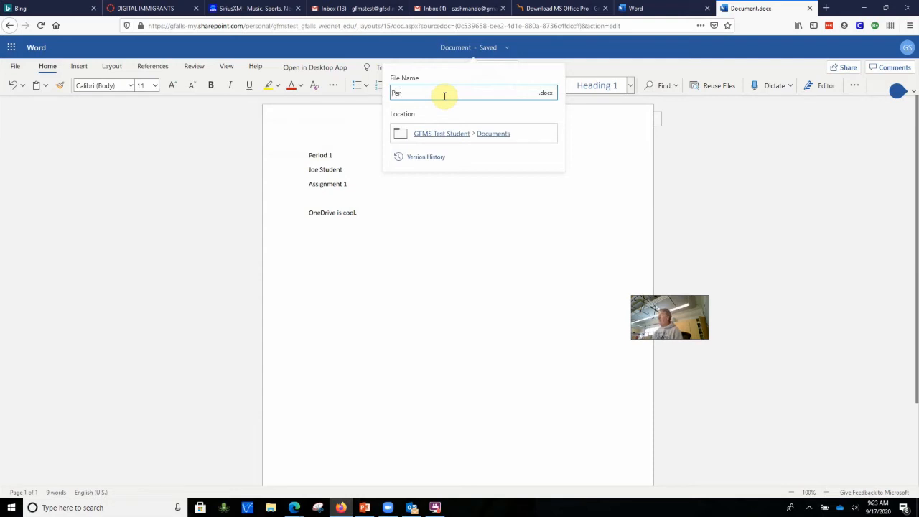
type("Period 1 Test 1")
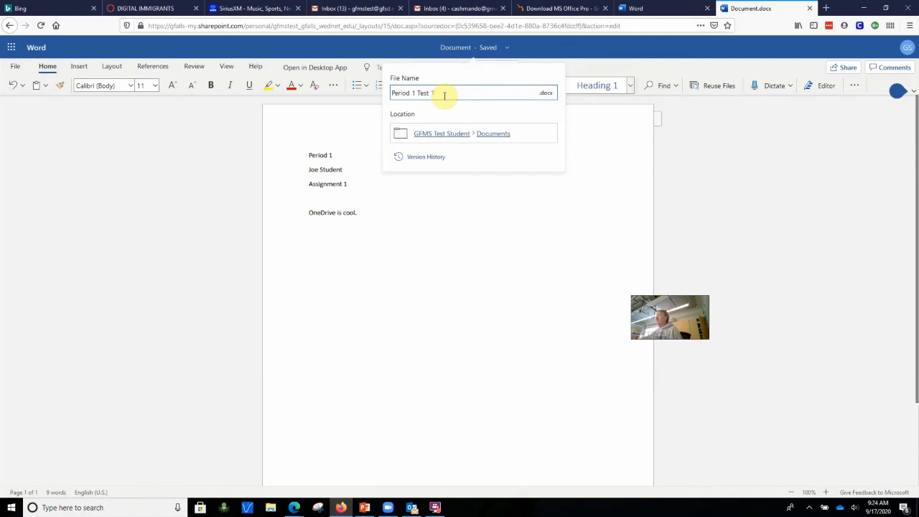
key("Return")
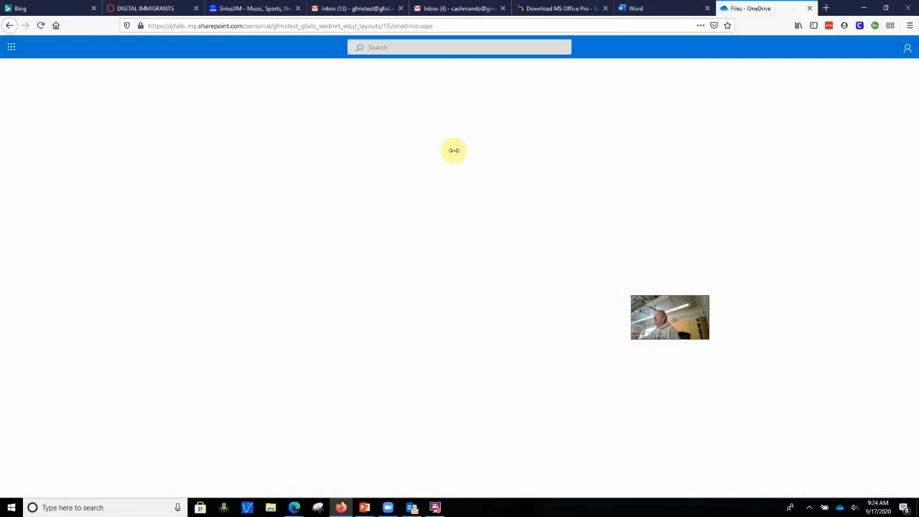
- Move the Period 1 Test 1 document into the Period 1 DI folder in OneDrive, check the folder's contents and close it
left_click_drag(207, 247, 193, 165)
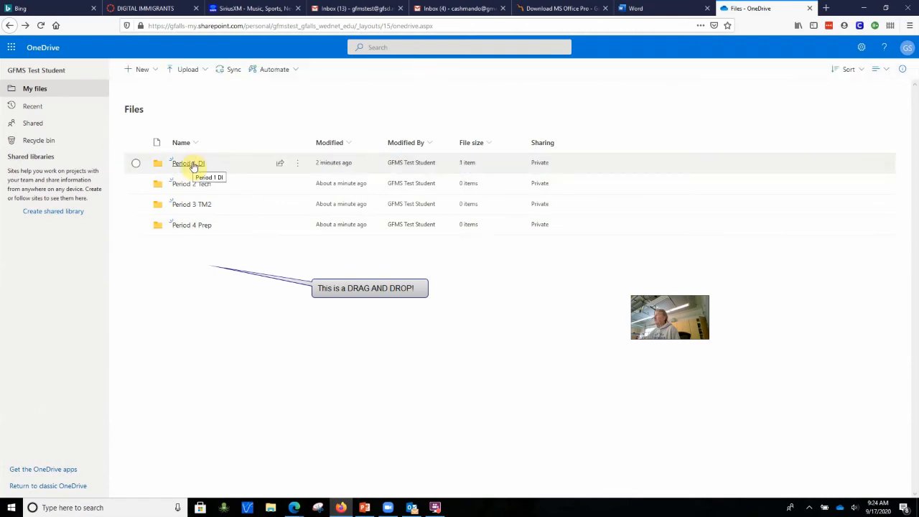
left_click(191, 164)
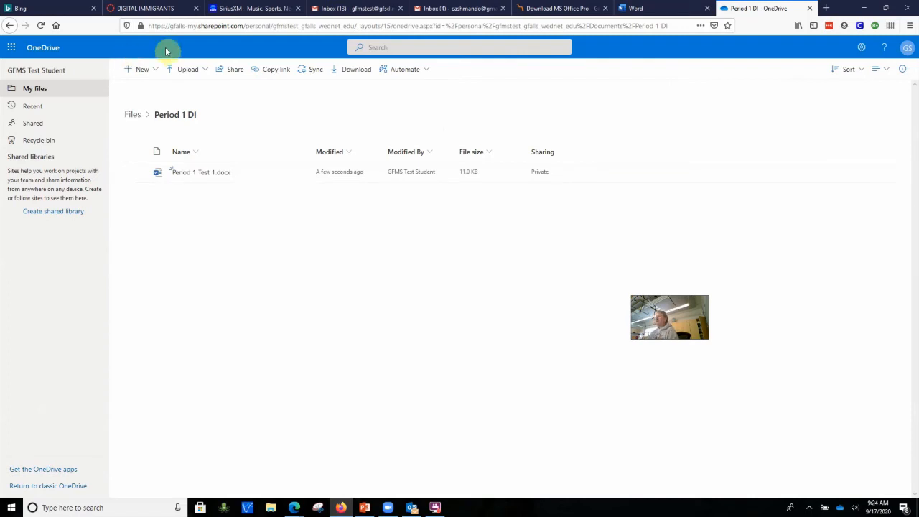
left_click(809, 7)
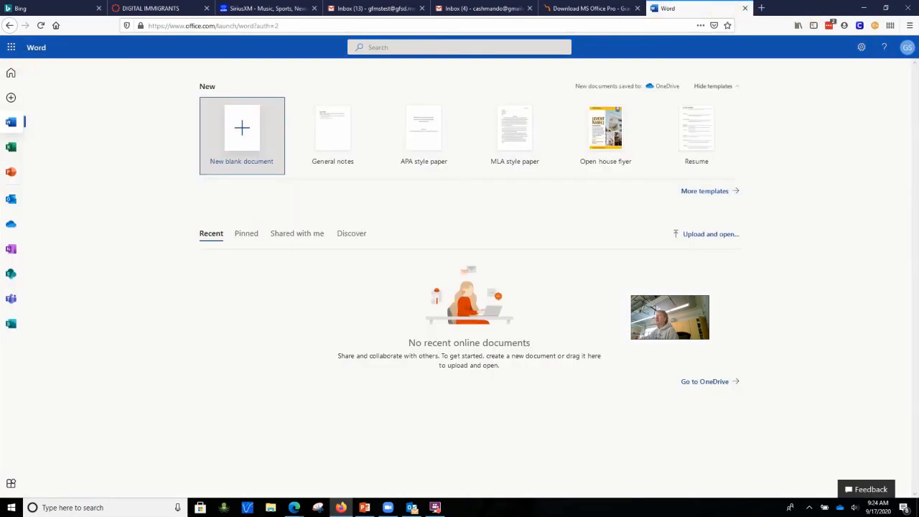
- Open the Period 1 Test 1 document from the Period 1 DI folder in OneDrive to check its contents, and close it
left_click(10, 49)
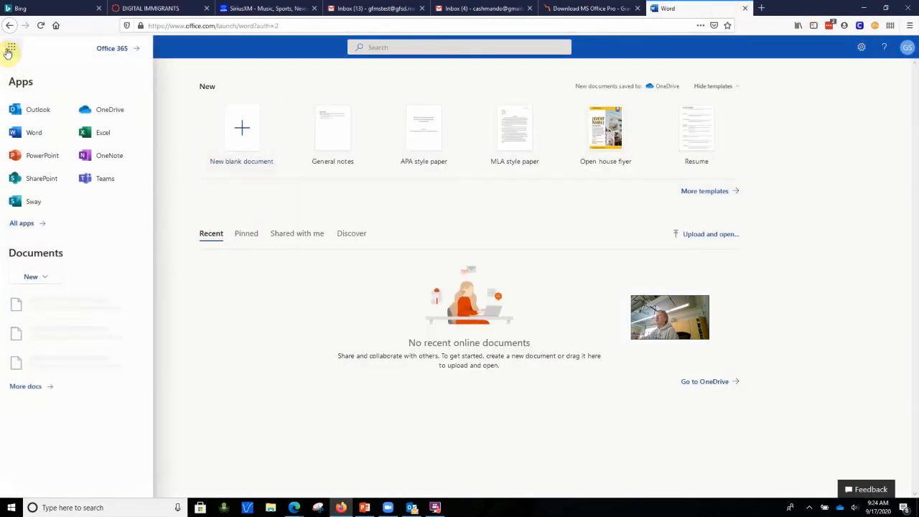
left_click(111, 113)
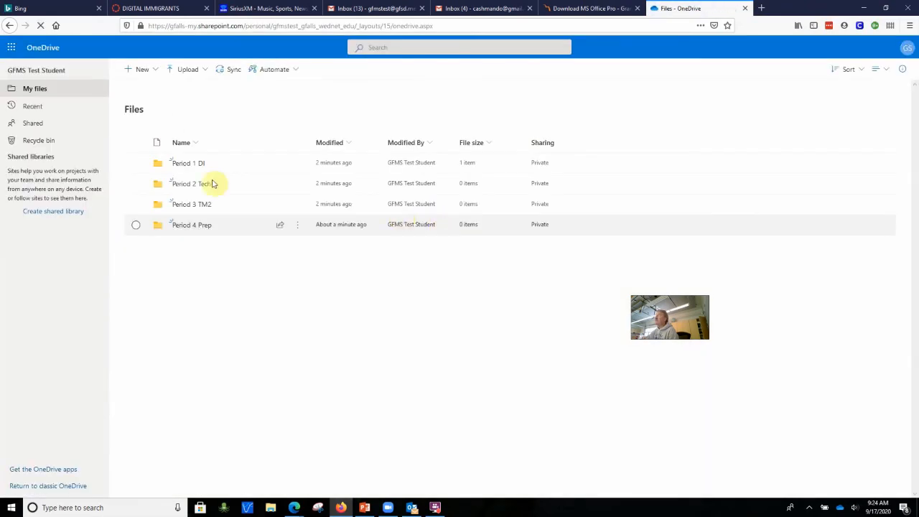
left_click(193, 165)
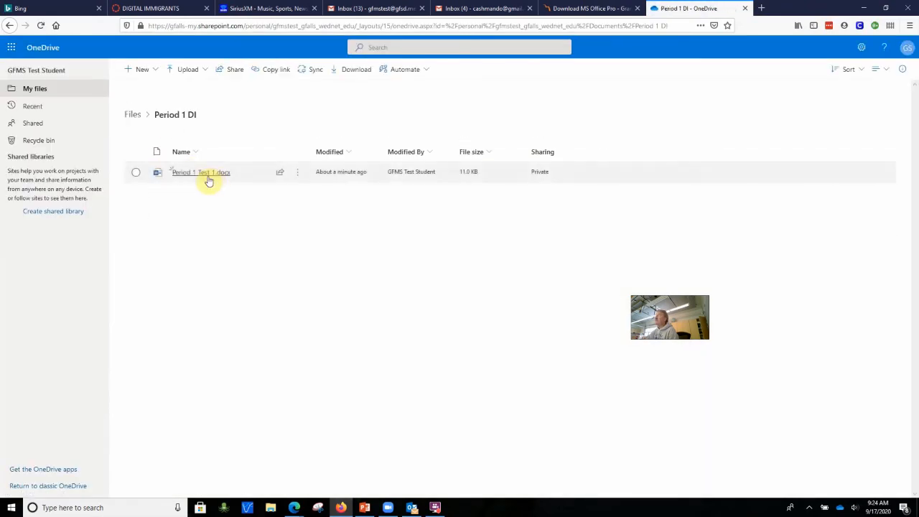
left_click(208, 179)
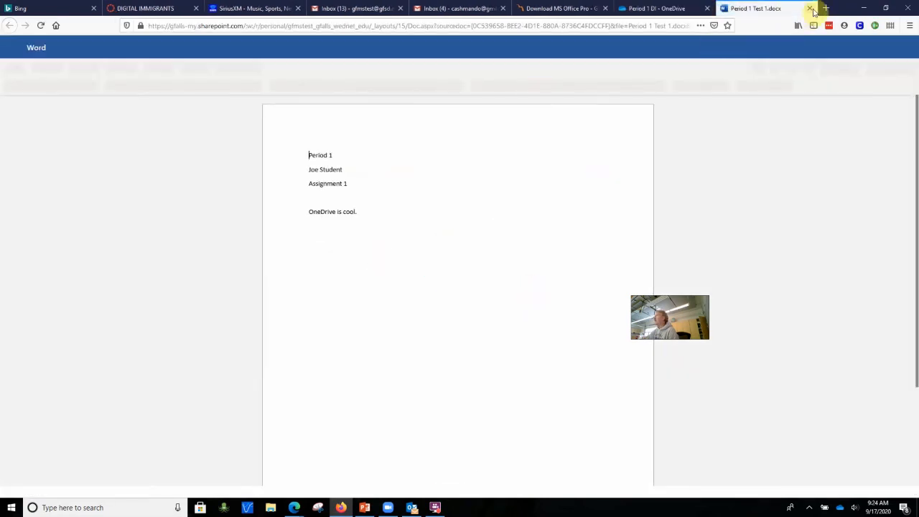
left_click(812, 8)
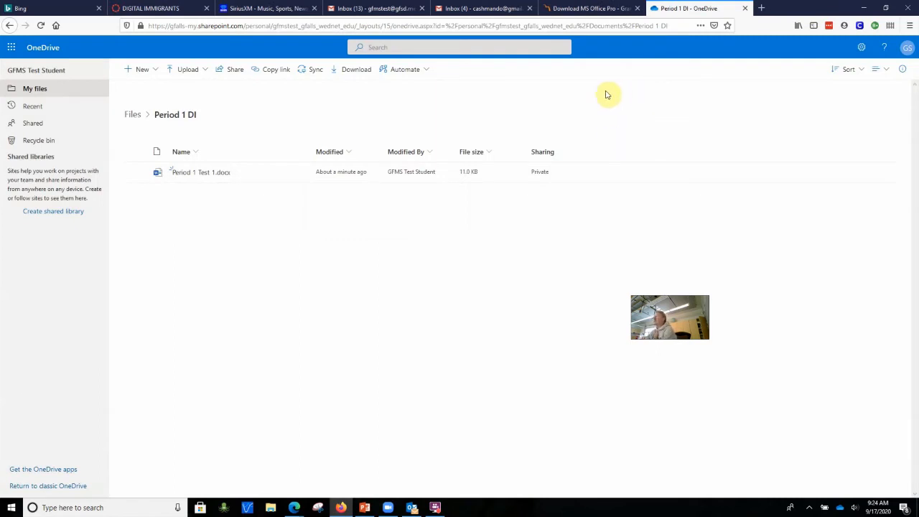
- Switch to the Digital Immigrants course in Canvas and open its Office 365 page
left_click(152, 10)
scroll(97, 167, "up", 3)
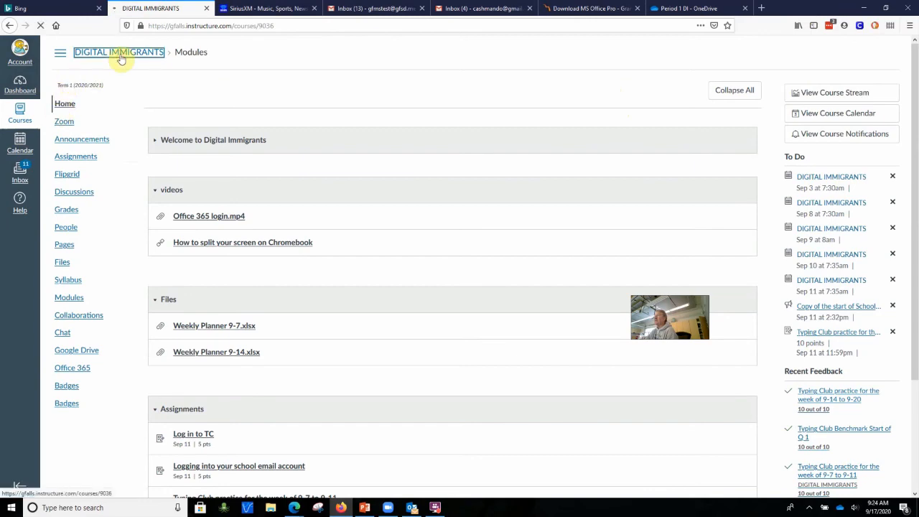
scroll(102, 123, "down", 3)
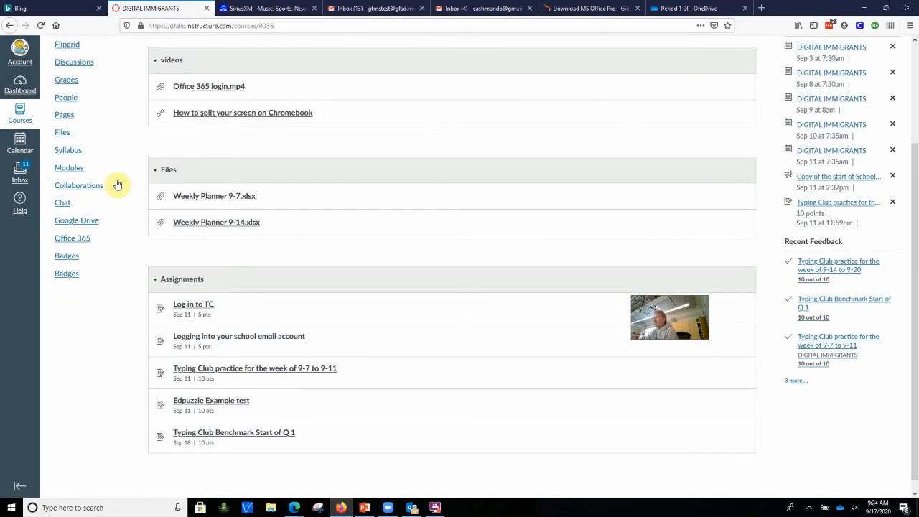
scroll(117, 185, "up", 2)
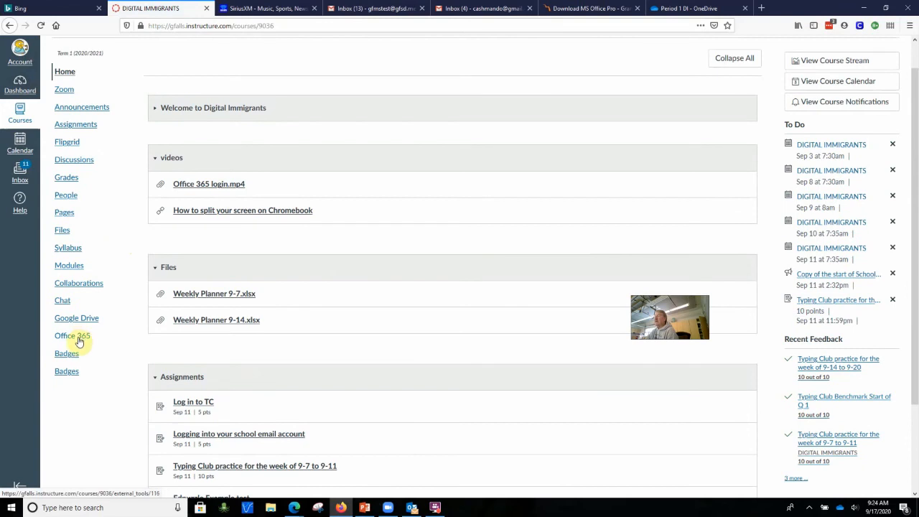
left_click(79, 340)
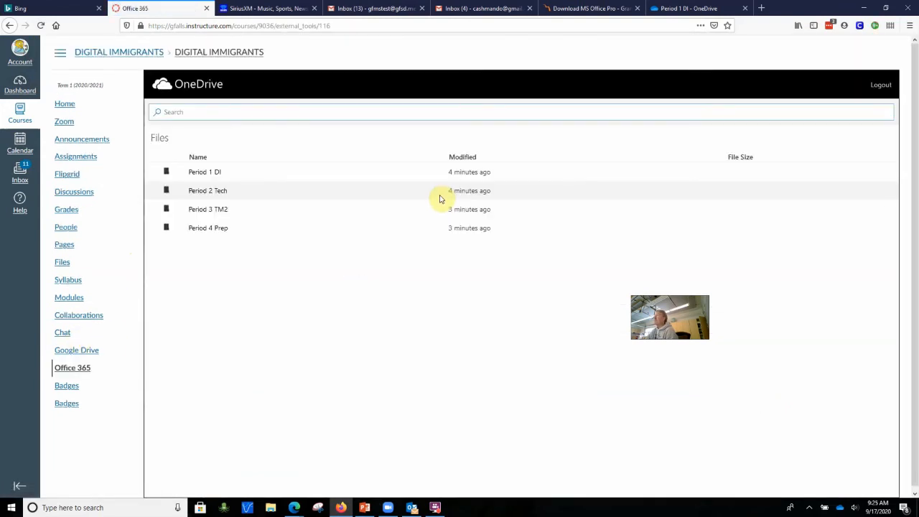
- View Period 1 Test 1 from the Period 1 DI folder within the course, and close the document and the SiriusXM page
left_click(224, 173)
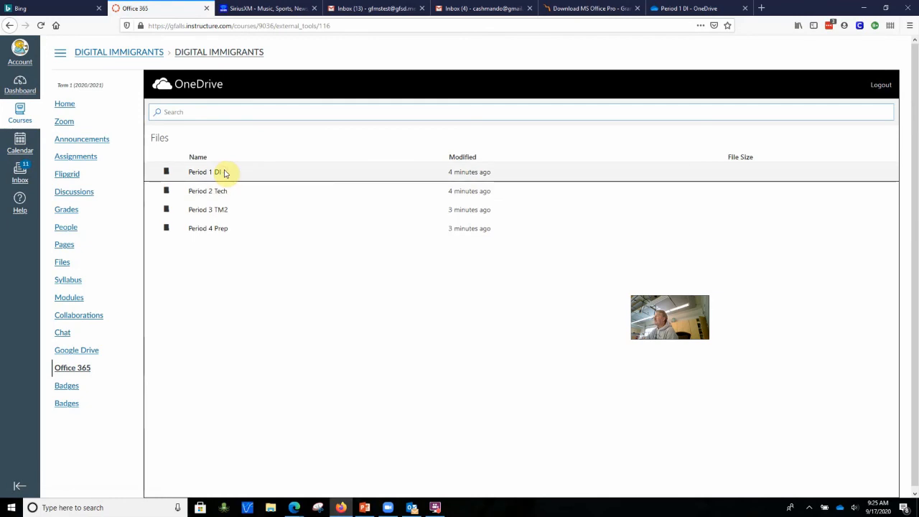
left_click(220, 174)
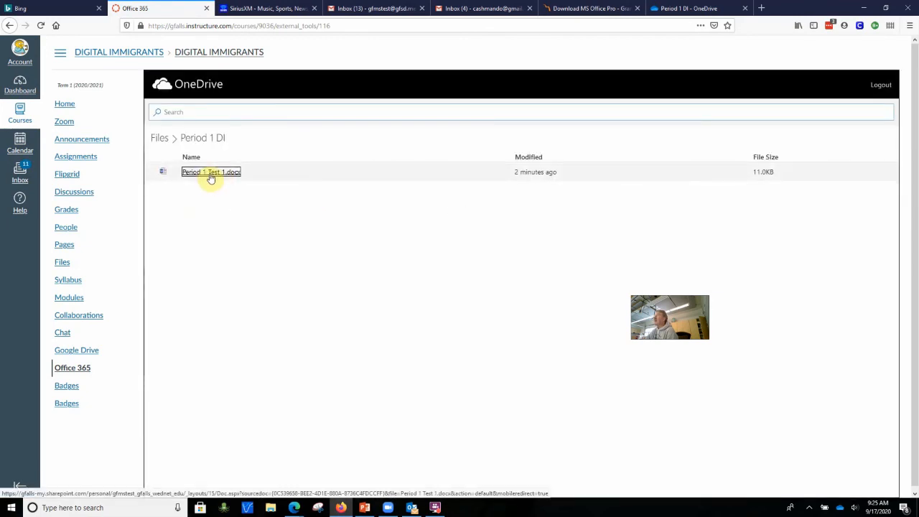
left_click(210, 175)
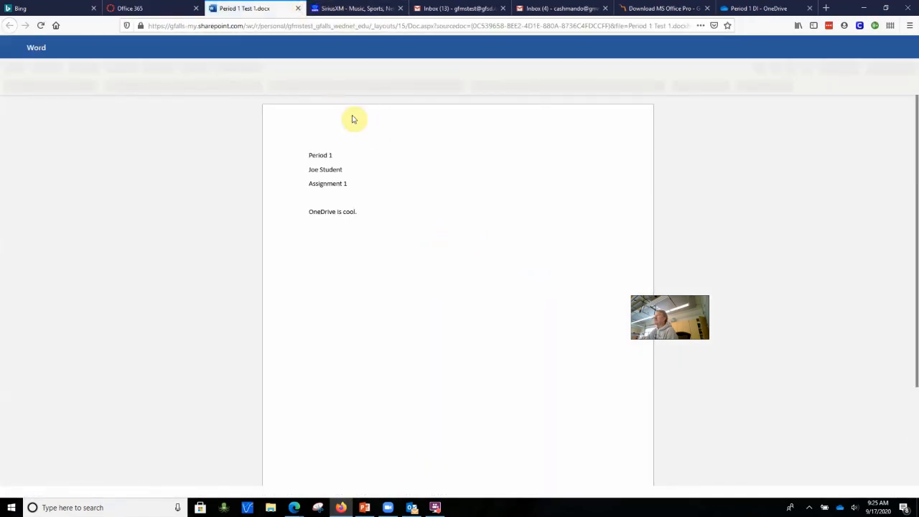
left_click(298, 8)
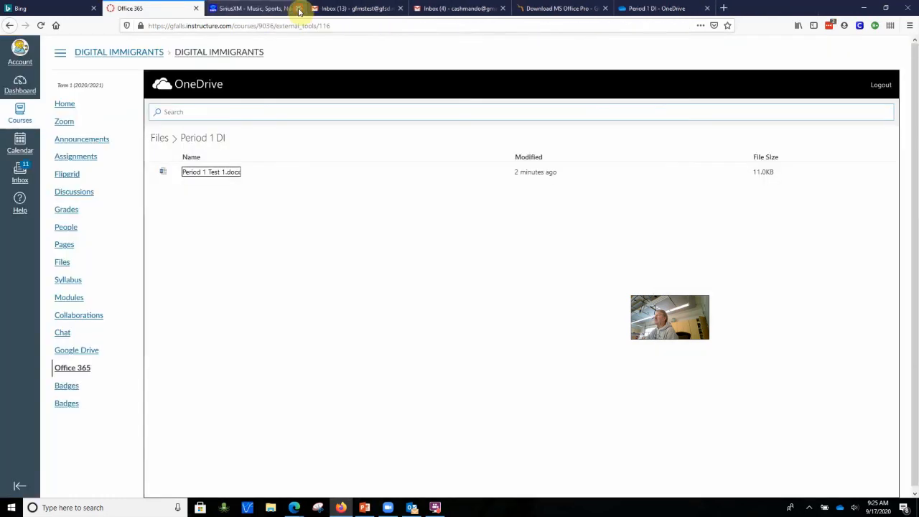
left_click(298, 8)
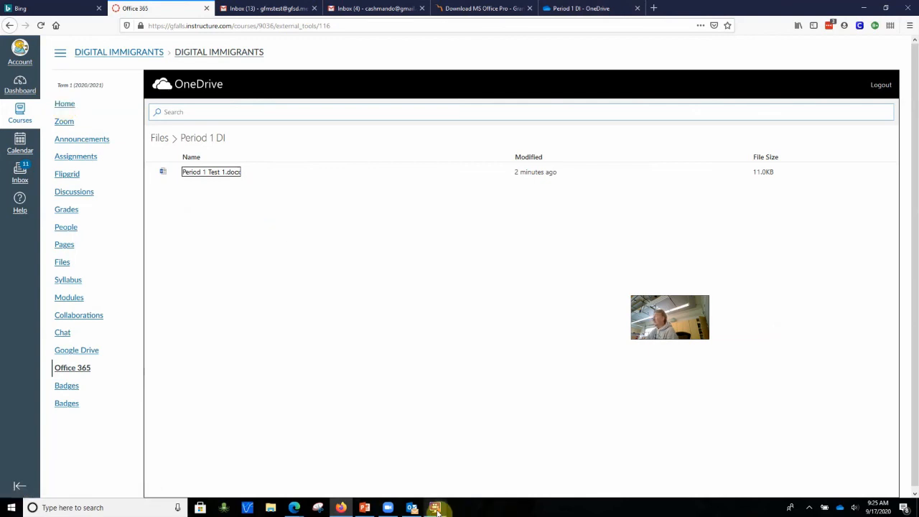
mouse_move(438, 511)
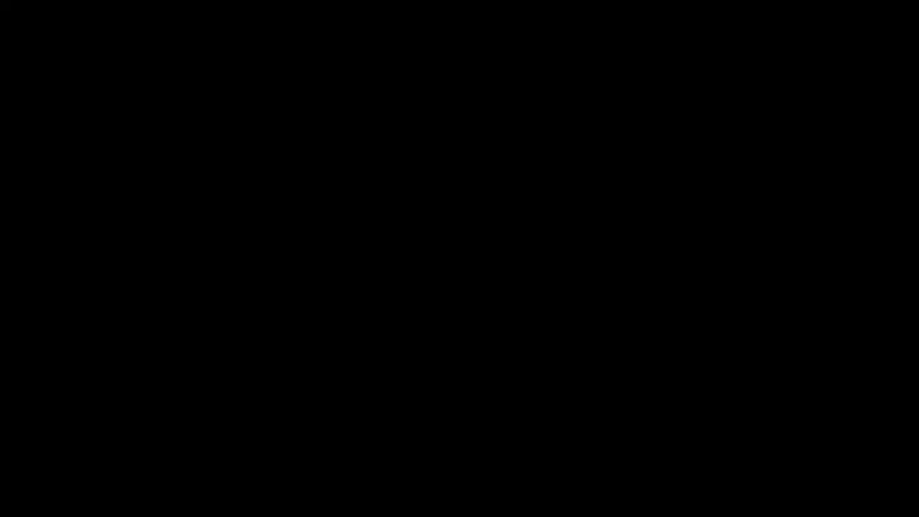